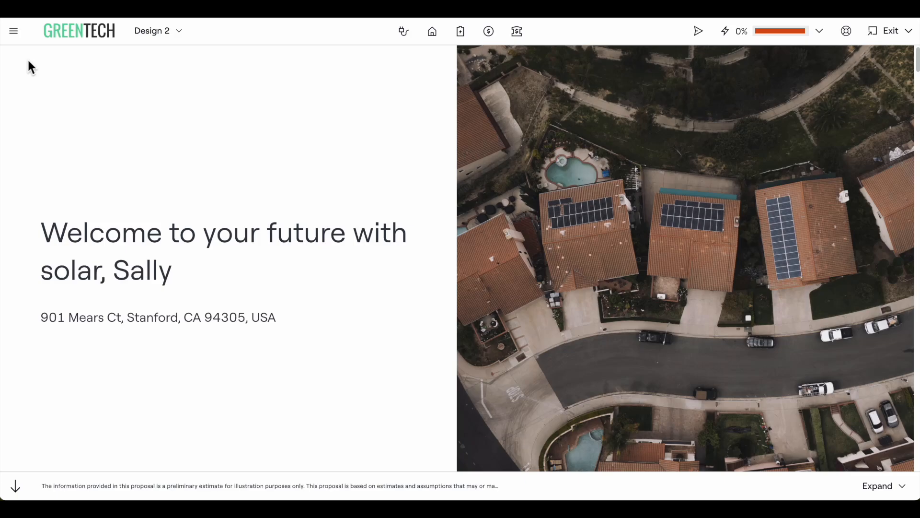
- Switch the proposal template to TPO (LightReach) and submit the section selection
{"action": "left_click", "coordinate": [17, 35]}
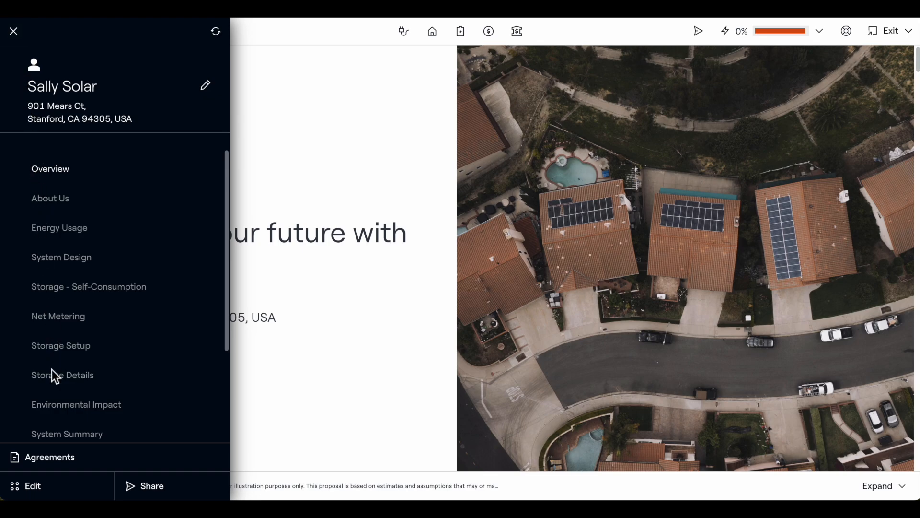
{"action": "left_click", "coordinate": [52, 491]}
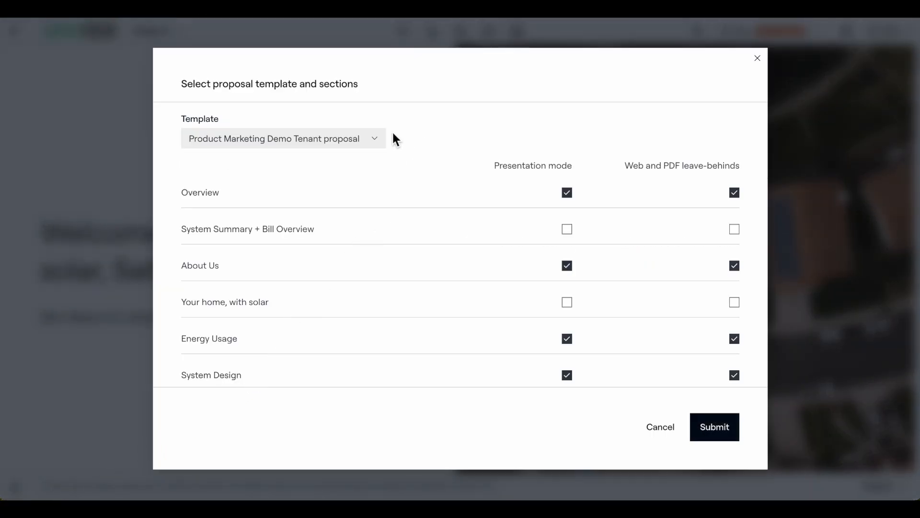
{"action": "left_click", "coordinate": [370, 142]}
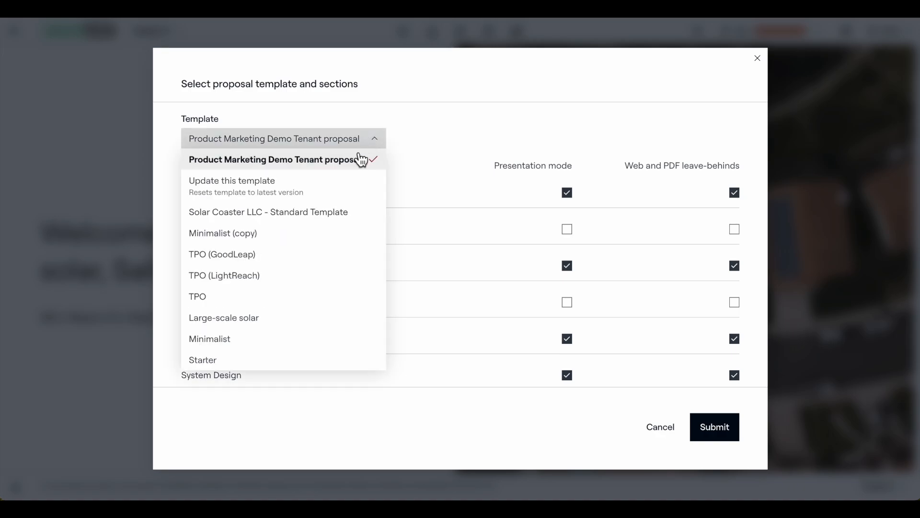
{"action": "left_click", "coordinate": [254, 277]}
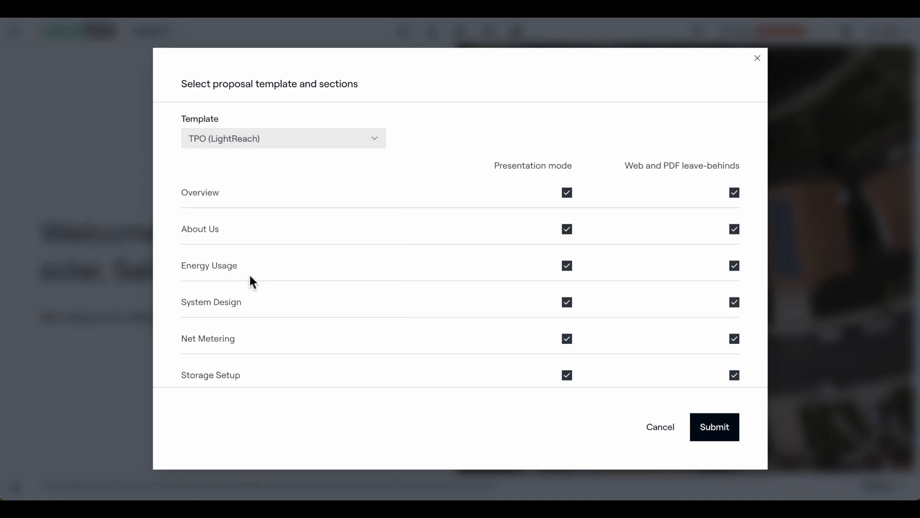
{"action": "left_click", "coordinate": [715, 434]}
{"action": "left_click", "coordinate": [578, 326]}
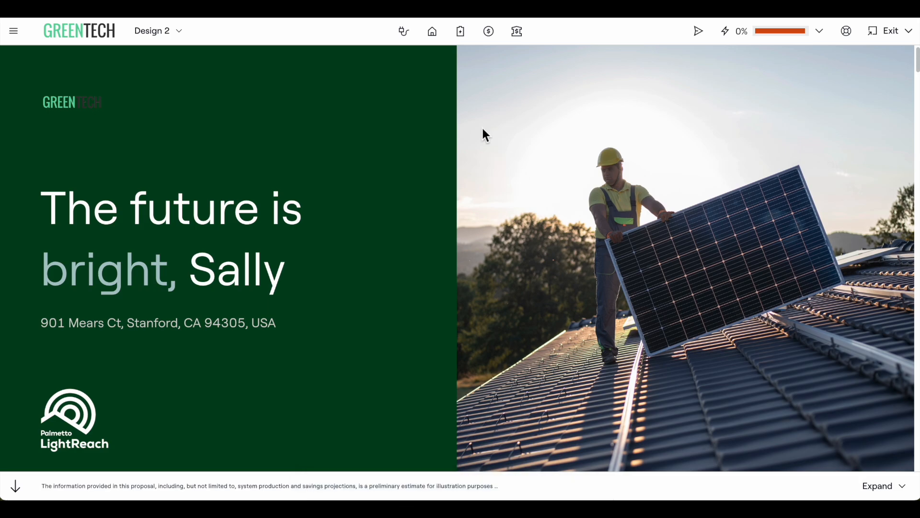
- Review the current monthly energy usage inputs and input method, then close the energy usage page
{"action": "left_click", "coordinate": [404, 50]}
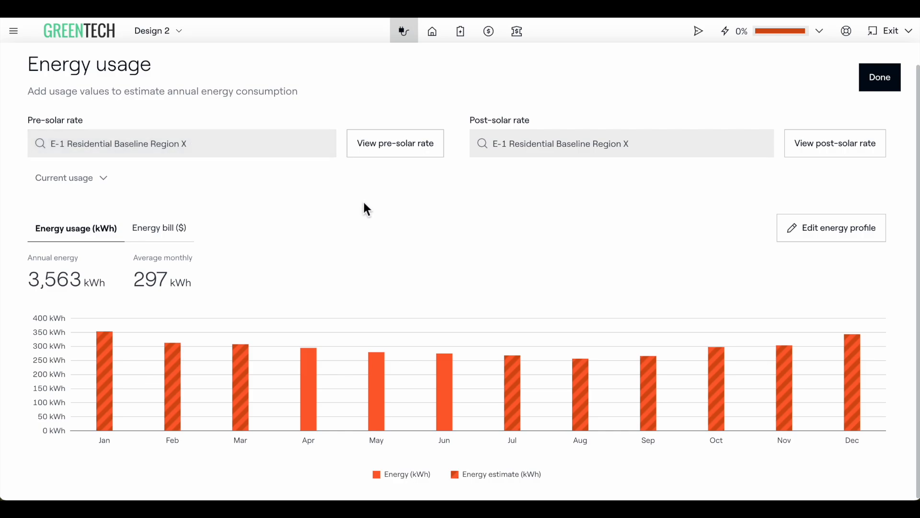
{"action": "left_click", "coordinate": [104, 180]}
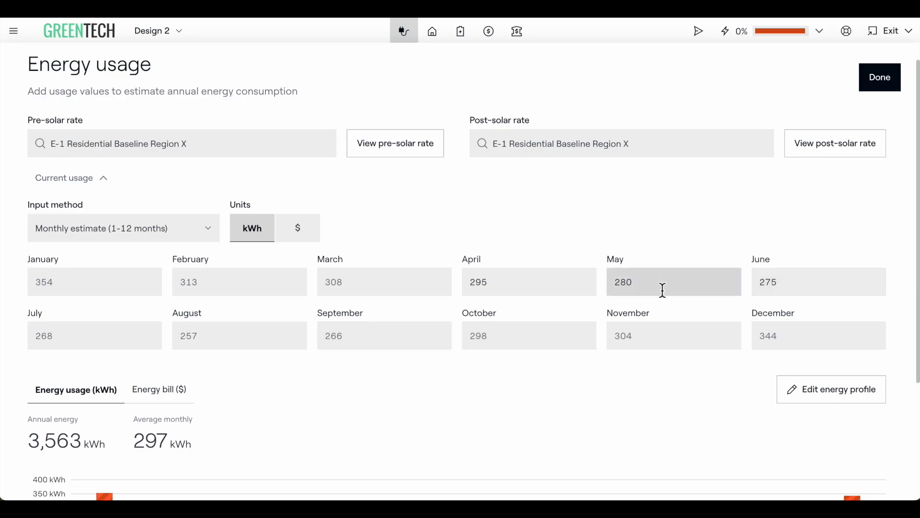
{"action": "left_click", "coordinate": [205, 235]}
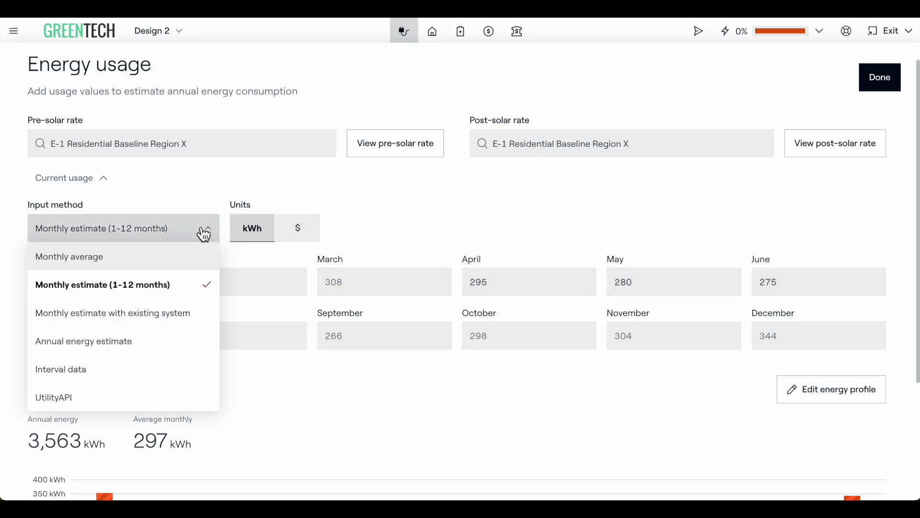
{"action": "left_click", "coordinate": [205, 235]}
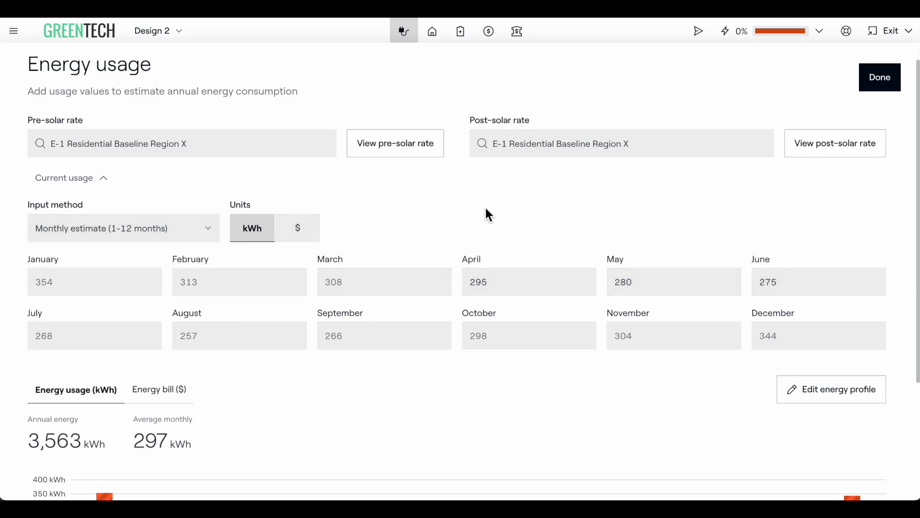
{"action": "left_click", "coordinate": [882, 86]}
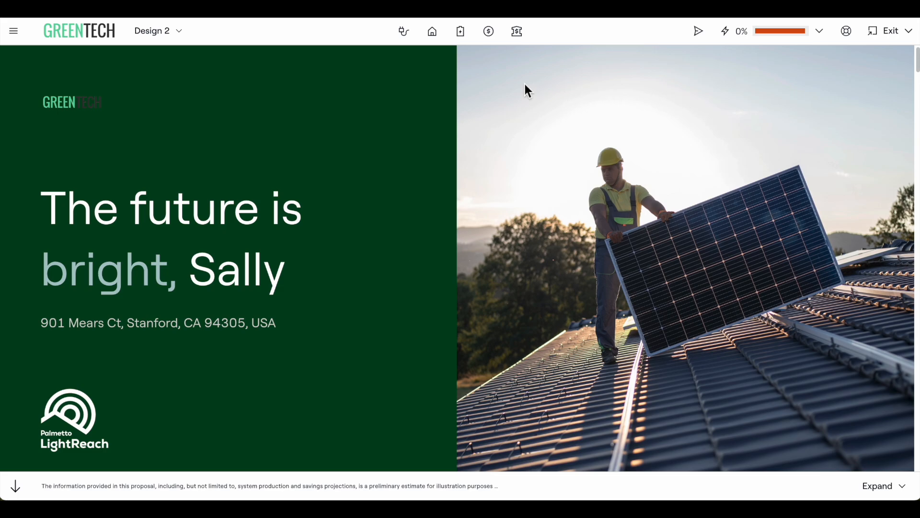
- Generate the house's roof faces with Aurora AI Roof and keep the result
{"action": "left_click", "coordinate": [434, 40]}
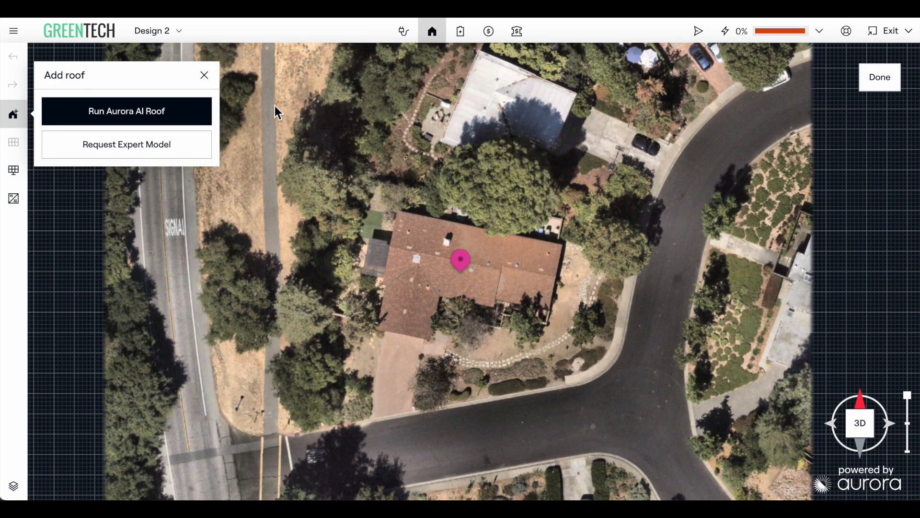
{"action": "left_click", "coordinate": [150, 124]}
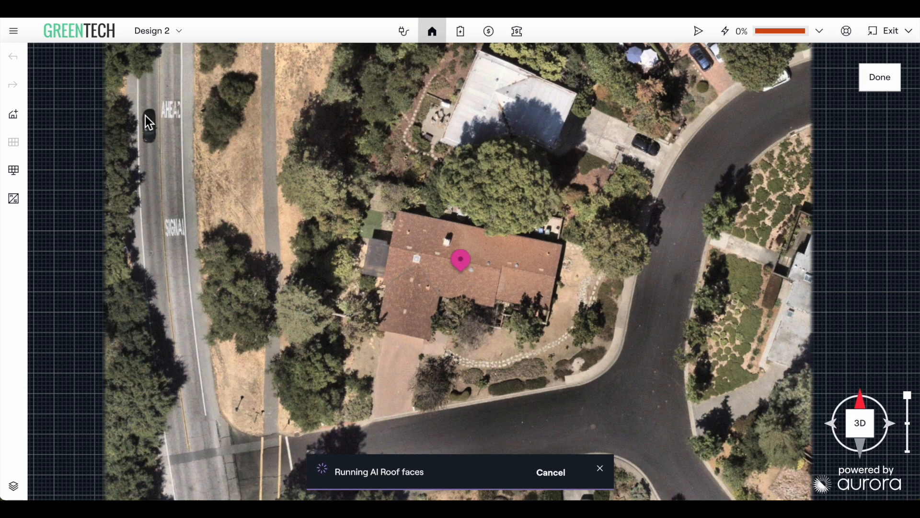
{"action": "right_click_drag", "start_coordinate": [224, 250], "coordinate": [263, 137]}
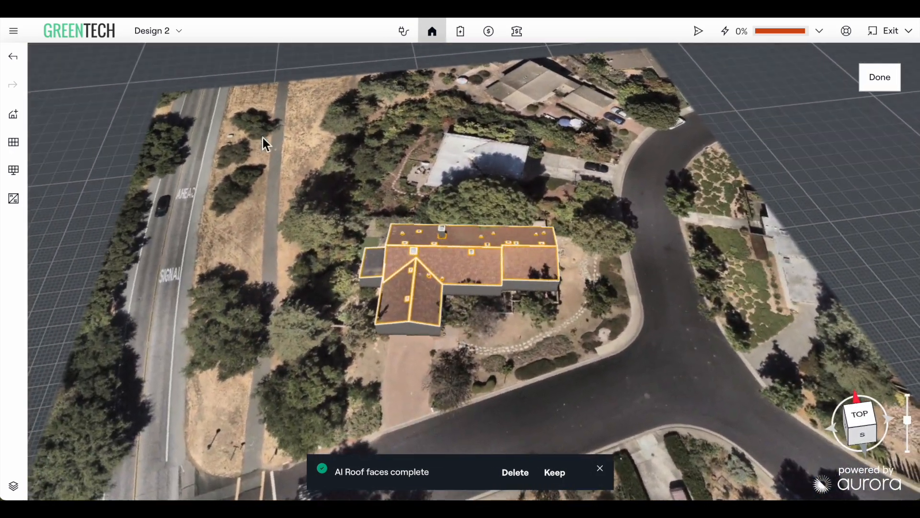
{"action": "left_click", "coordinate": [555, 472]}
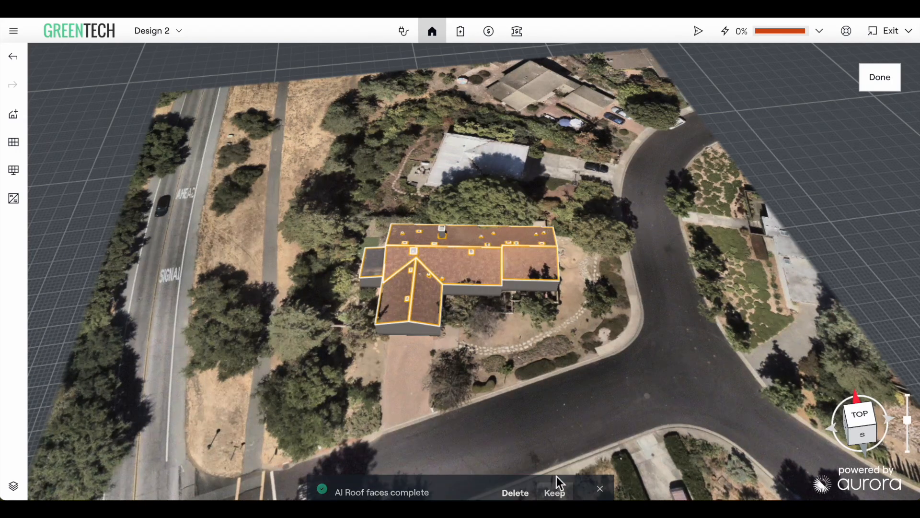
- Place solar panels on the roof using the Q.TRON BLK M-G2+/AC 440 panel and finalize the layout
{"action": "left_click", "coordinate": [22, 149]}
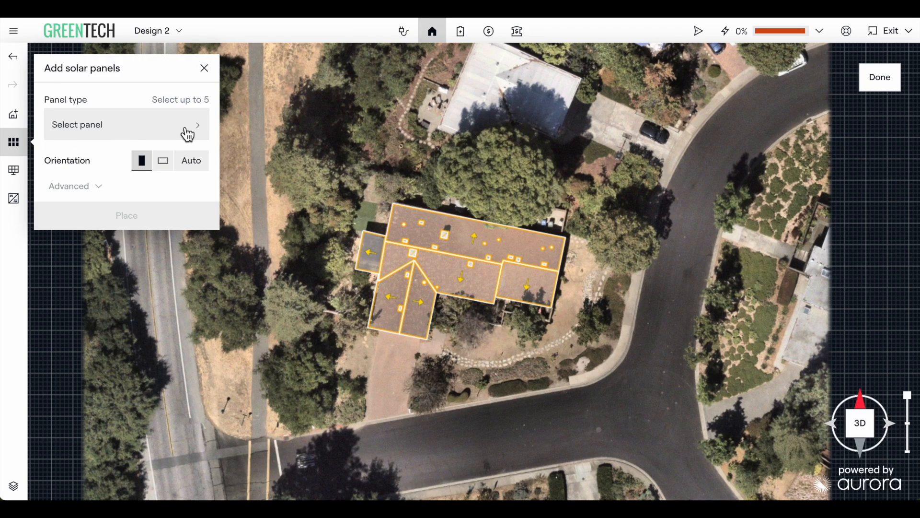
{"action": "left_click", "coordinate": [187, 134]}
{"action": "left_click", "coordinate": [277, 125]}
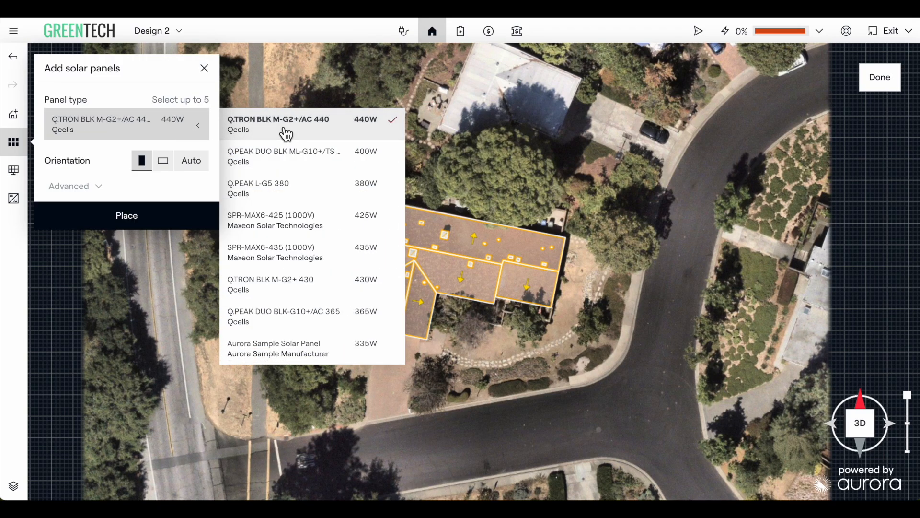
{"action": "left_click", "coordinate": [105, 145]}
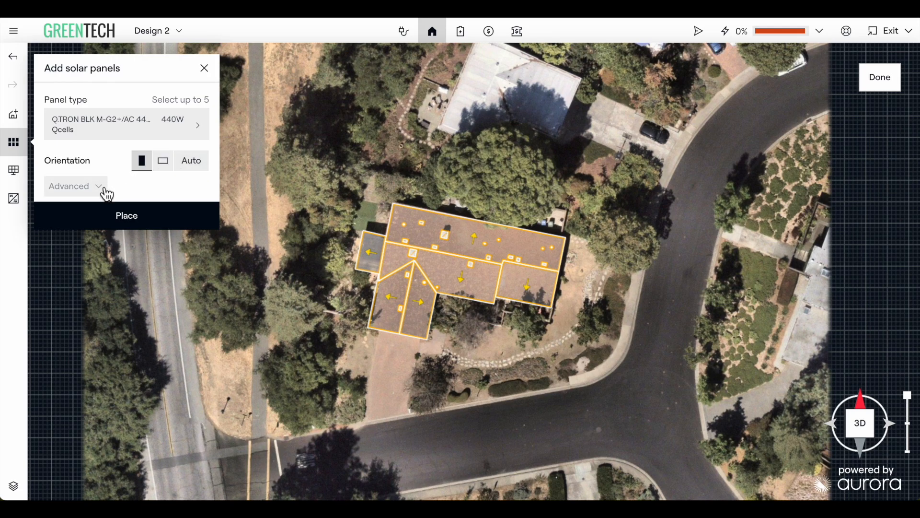
{"action": "left_click", "coordinate": [132, 216]}
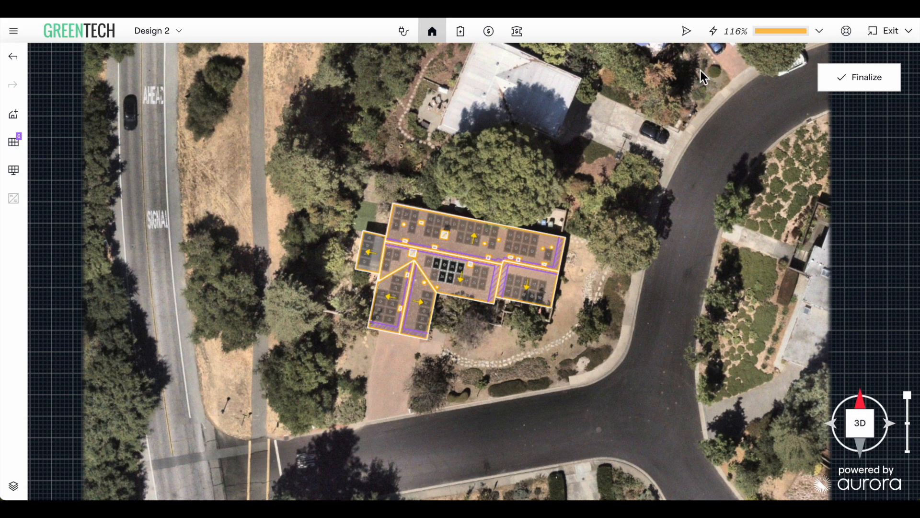
{"action": "right_click_drag", "start_coordinate": [701, 71], "coordinate": [721, 211]}
{"action": "left_click", "coordinate": [851, 85]}
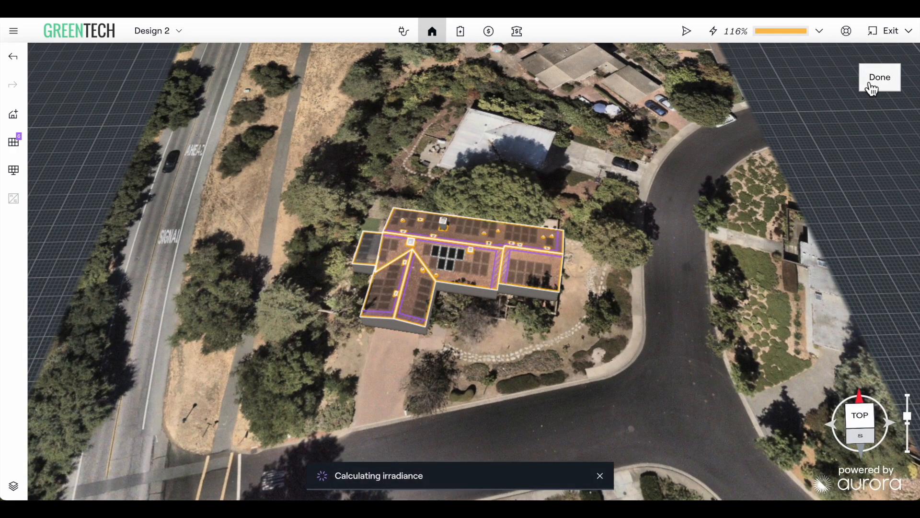
- Set up storage with one LE-ESS-20KWH battery in Energy arbitrage operating mode
{"action": "left_click", "coordinate": [466, 36]}
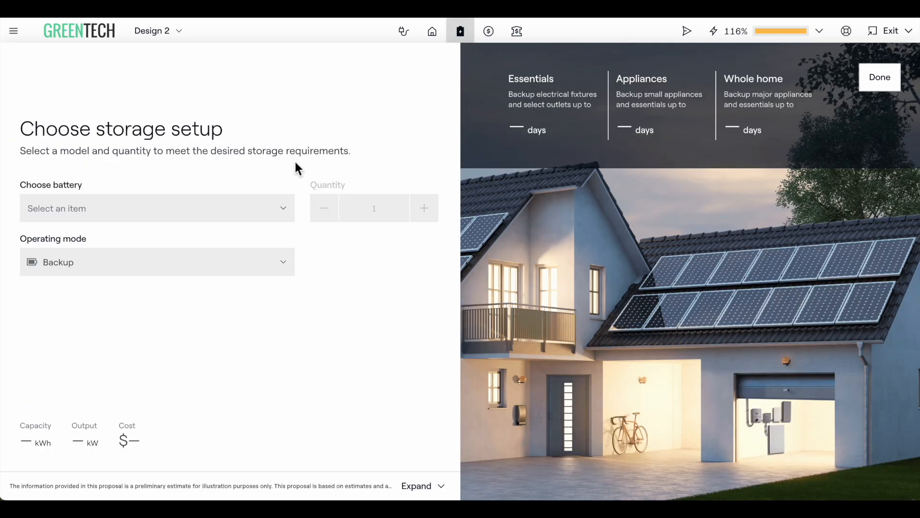
{"action": "left_click", "coordinate": [244, 216]}
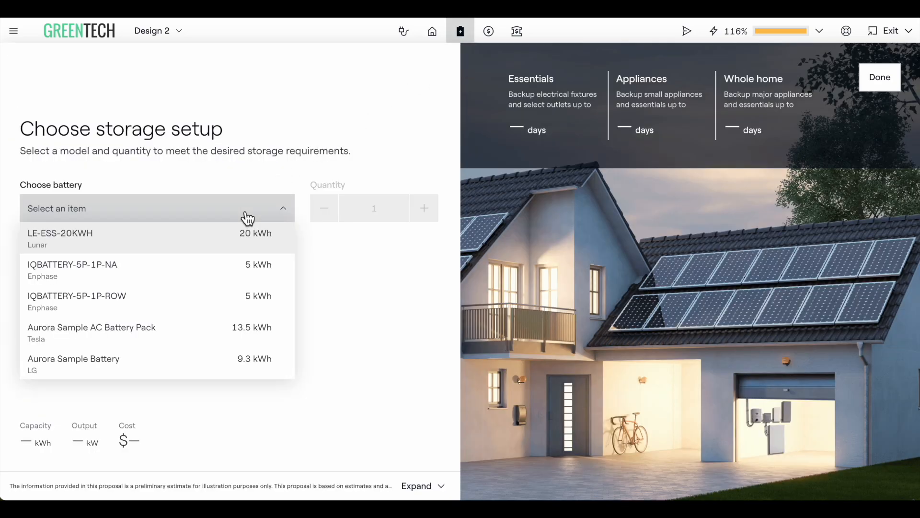
{"action": "left_click", "coordinate": [199, 244]}
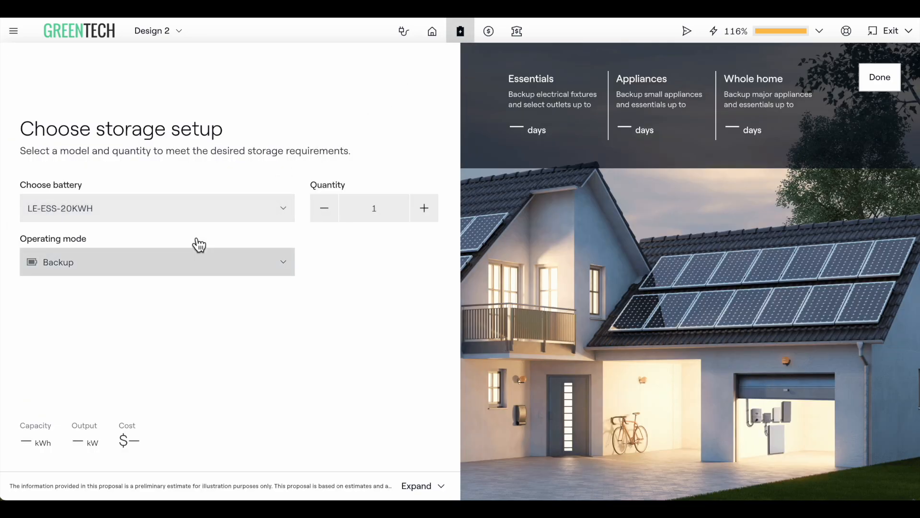
{"action": "left_click", "coordinate": [236, 262]}
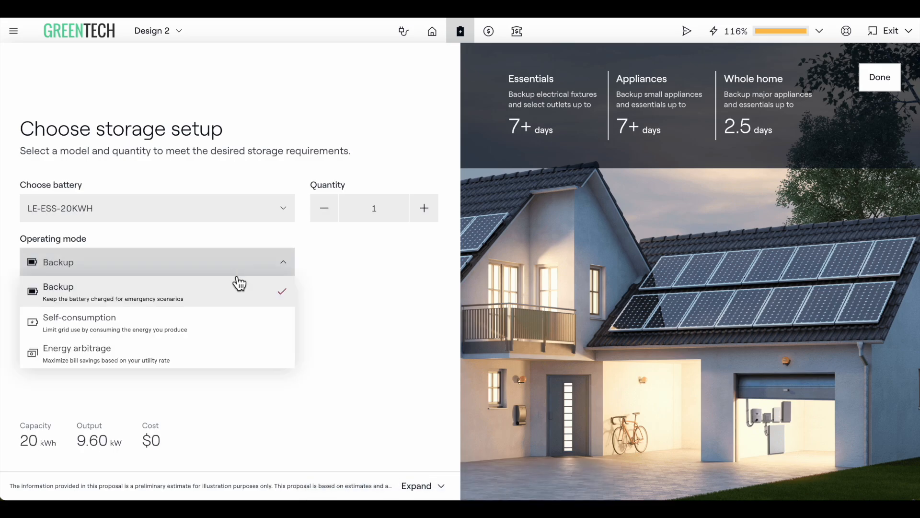
{"action": "left_click", "coordinate": [176, 364]}
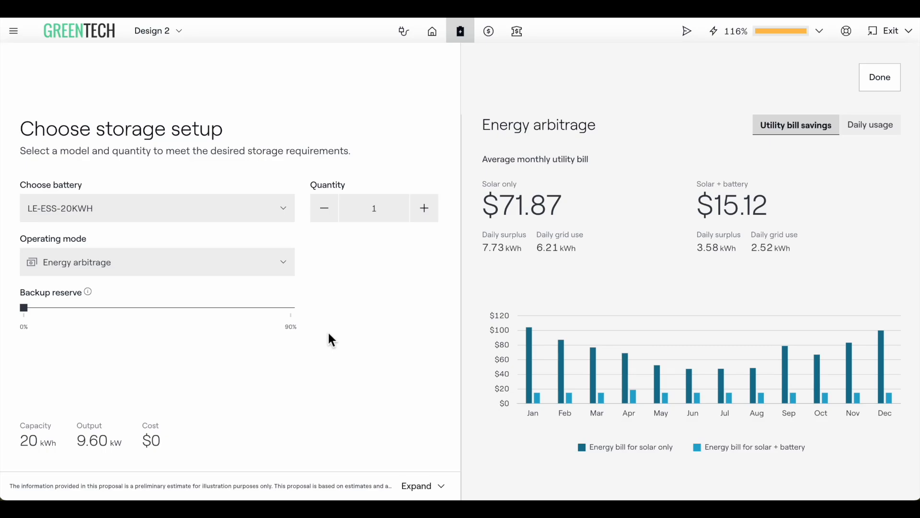
- Review the pricing adders, discounts and incentives for the system
{"action": "left_click", "coordinate": [496, 42]}
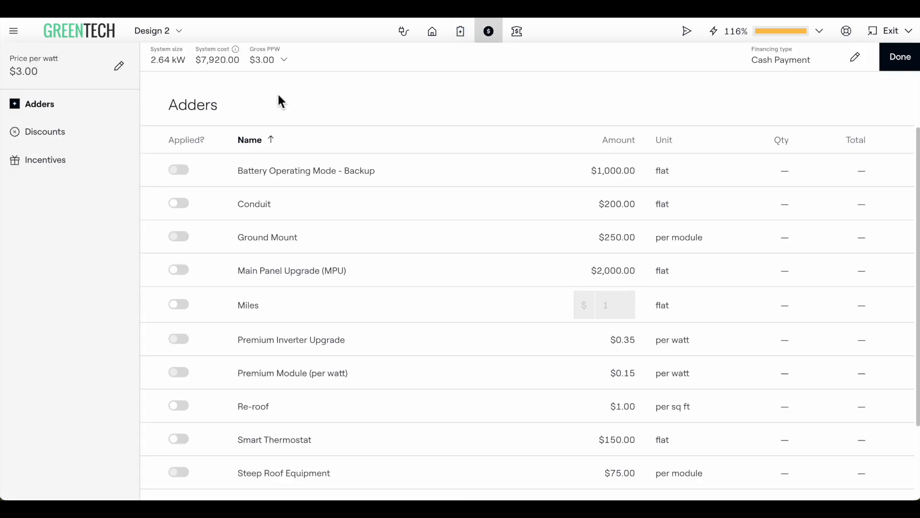
{"action": "left_click", "coordinate": [67, 134]}
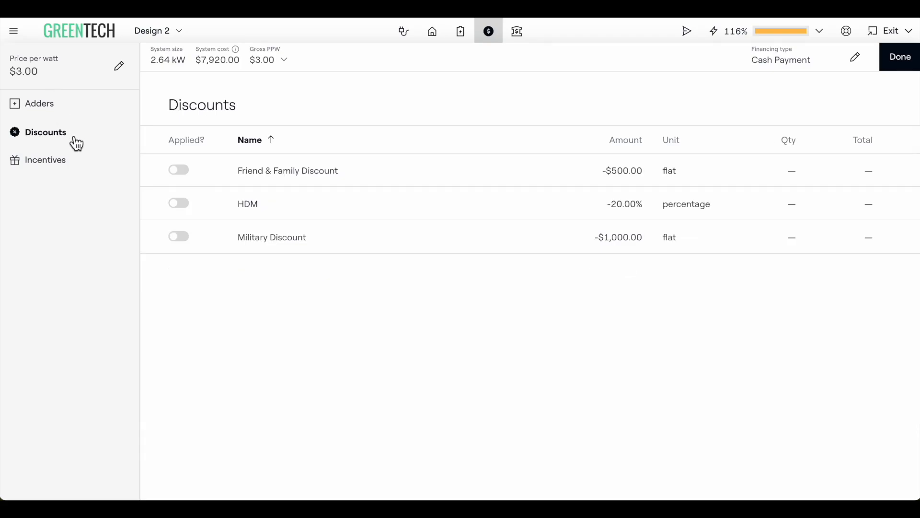
{"action": "left_click", "coordinate": [75, 170]}
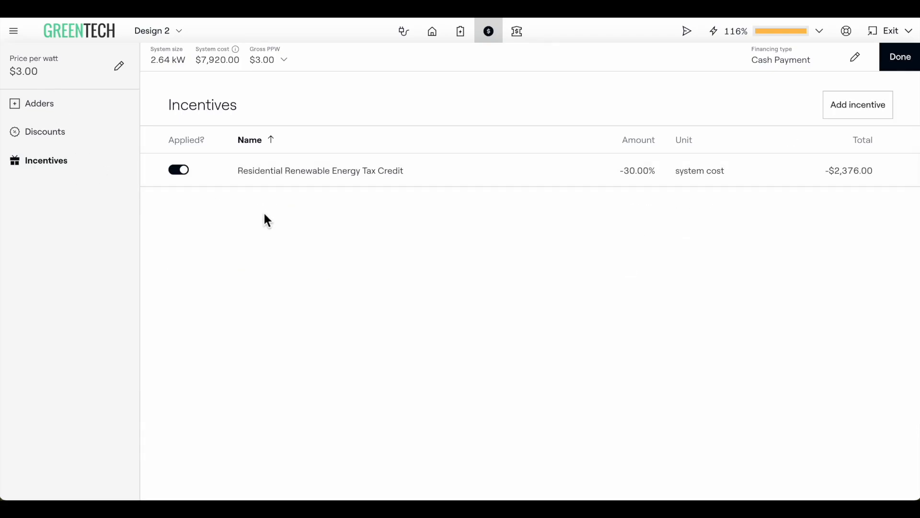
{"action": "left_click", "coordinate": [80, 143]}
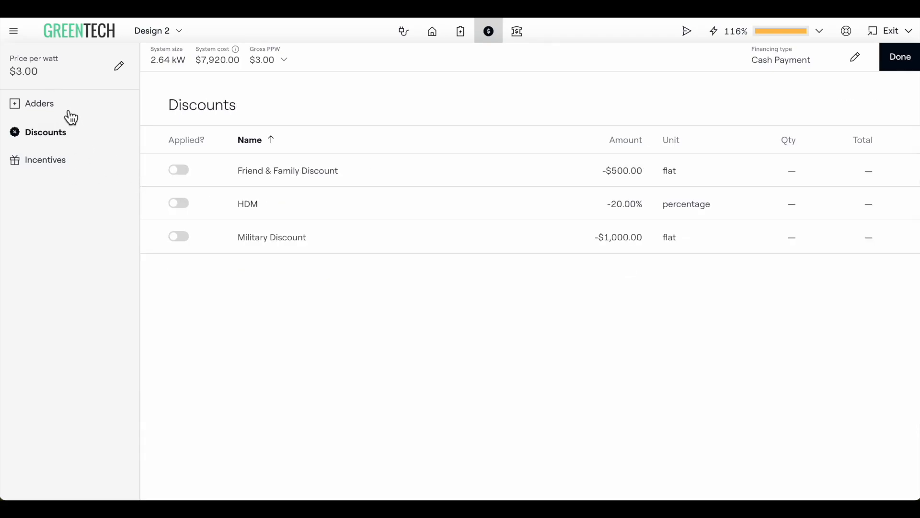
{"action": "left_click", "coordinate": [68, 116]}
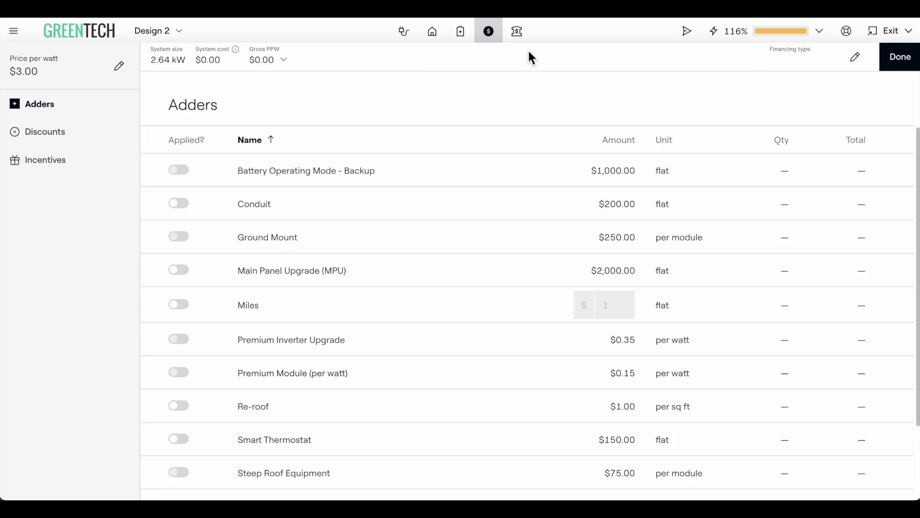
- Select LightReach financing with the LightReach Predictable PPA - 1.99% product, confirming the license and upgrades dialogs
{"action": "left_click", "coordinate": [517, 39]}
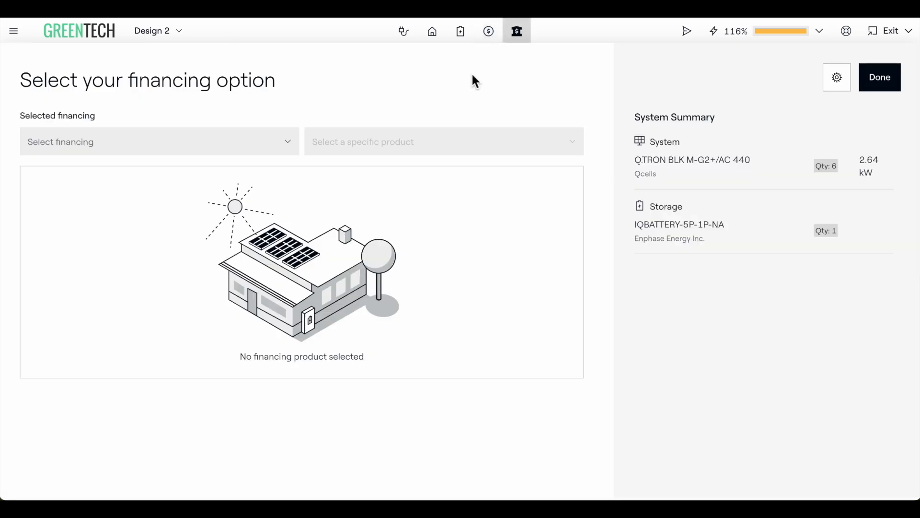
{"action": "left_click", "coordinate": [273, 143]}
{"action": "left_click", "coordinate": [80, 201]}
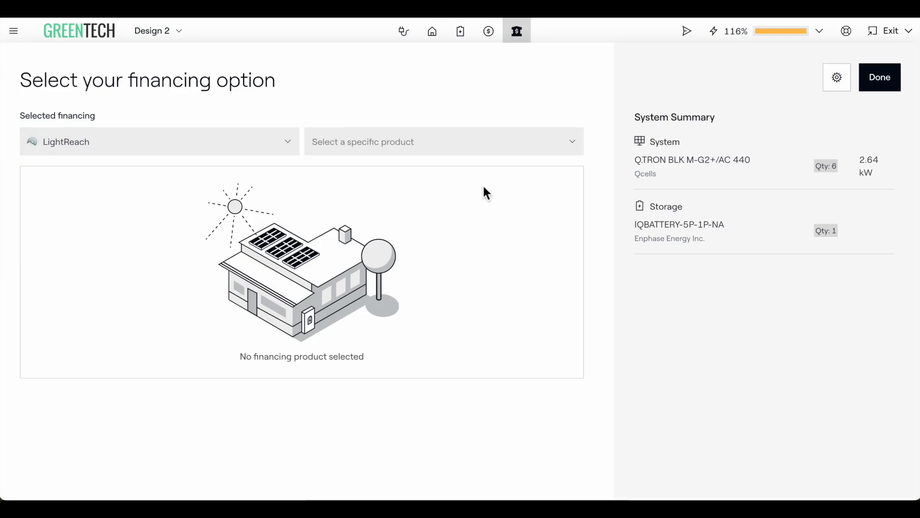
{"action": "left_click", "coordinate": [546, 155]}
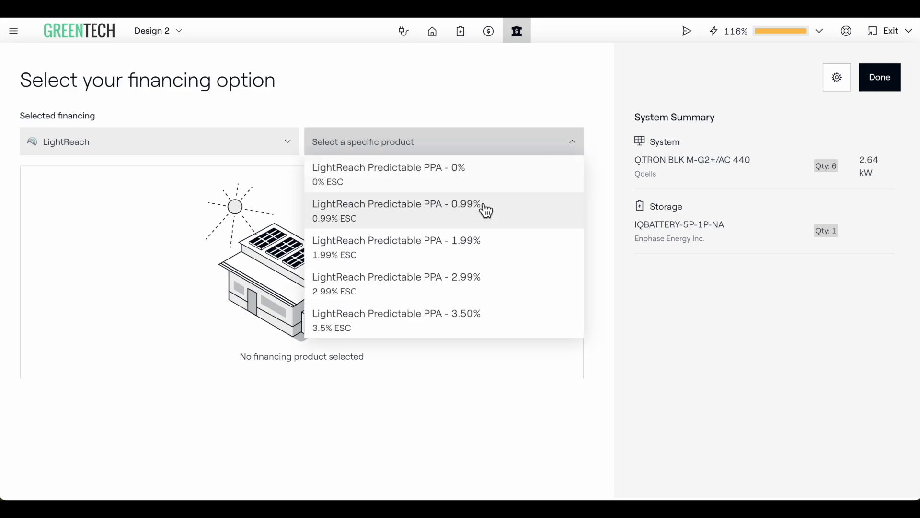
{"action": "left_click", "coordinate": [495, 248]}
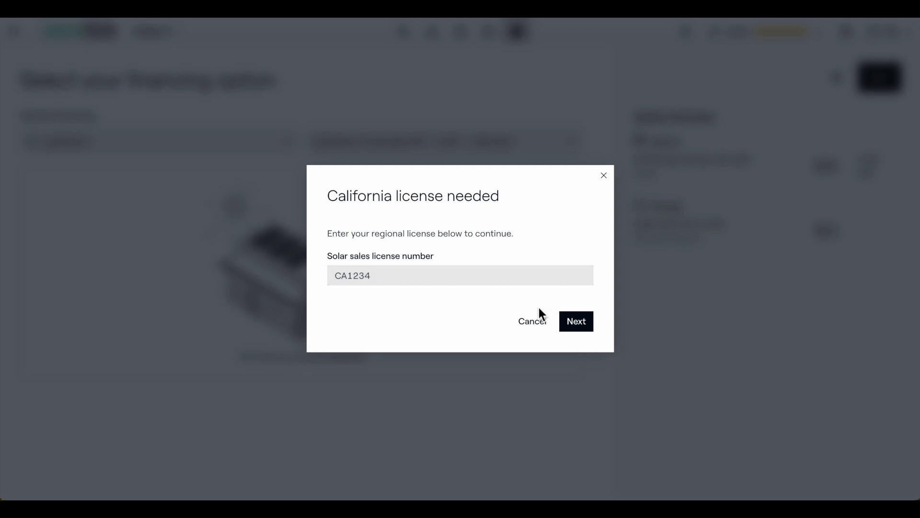
{"action": "left_click", "coordinate": [578, 326]}
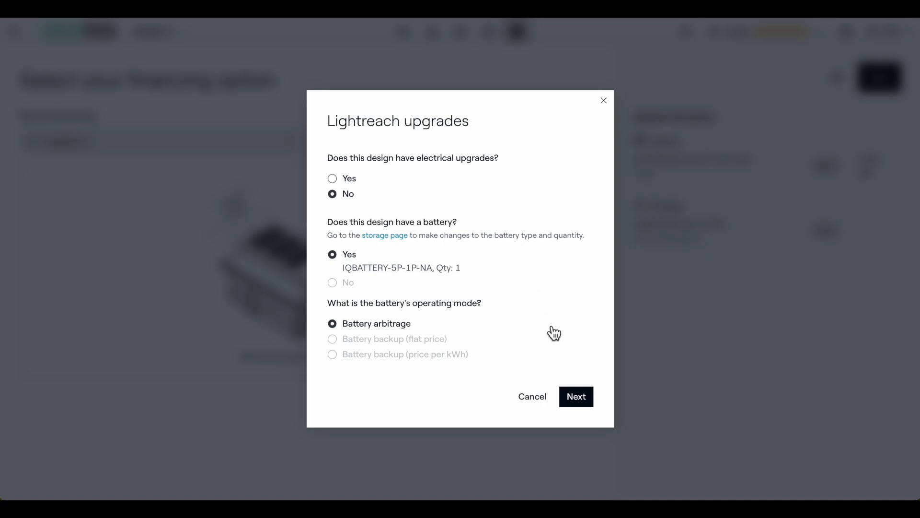
{"action": "left_click", "coordinate": [579, 397]}
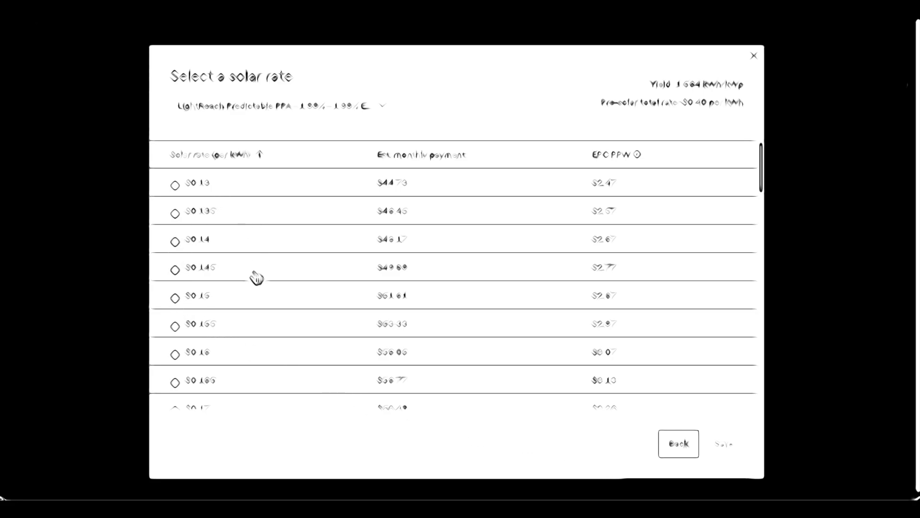
- Select the $0.15 per kWh solar rate for the PPA and save it
{"action": "left_click", "coordinate": [175, 301]}
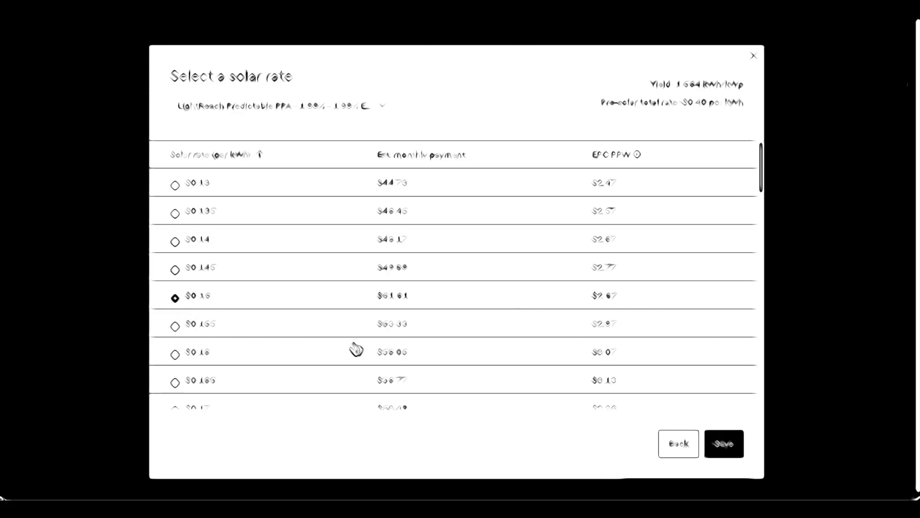
{"action": "left_click", "coordinate": [725, 443]}
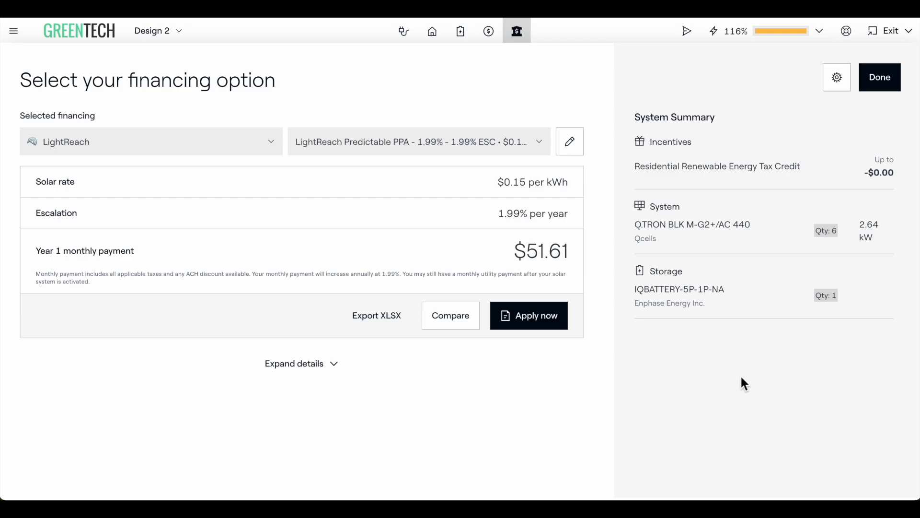
- Compare against LightReach Predictable PPA - 2.99% financing, confirming the license and upgrades dialogs
{"action": "left_click", "coordinate": [456, 320]}
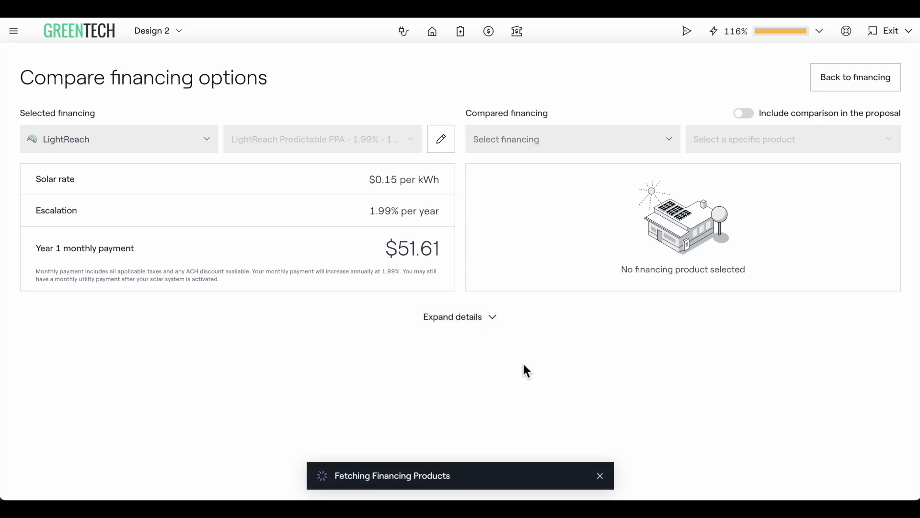
{"action": "left_click", "coordinate": [653, 147]}
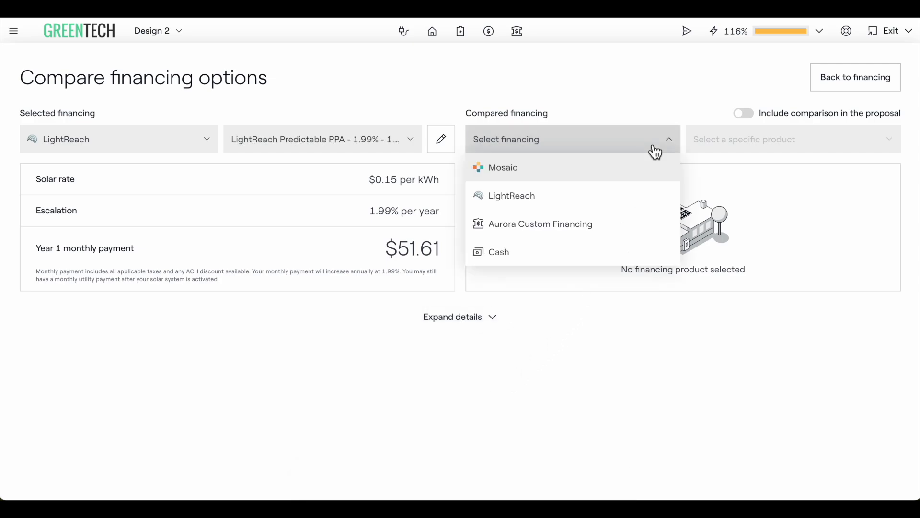
{"action": "left_click", "coordinate": [583, 197]}
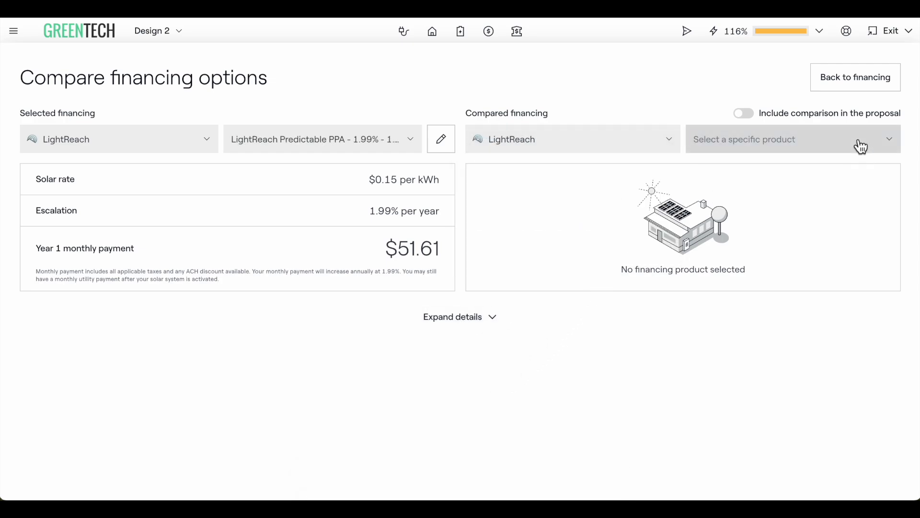
{"action": "left_click", "coordinate": [859, 143]}
{"action": "left_click", "coordinate": [815, 279]}
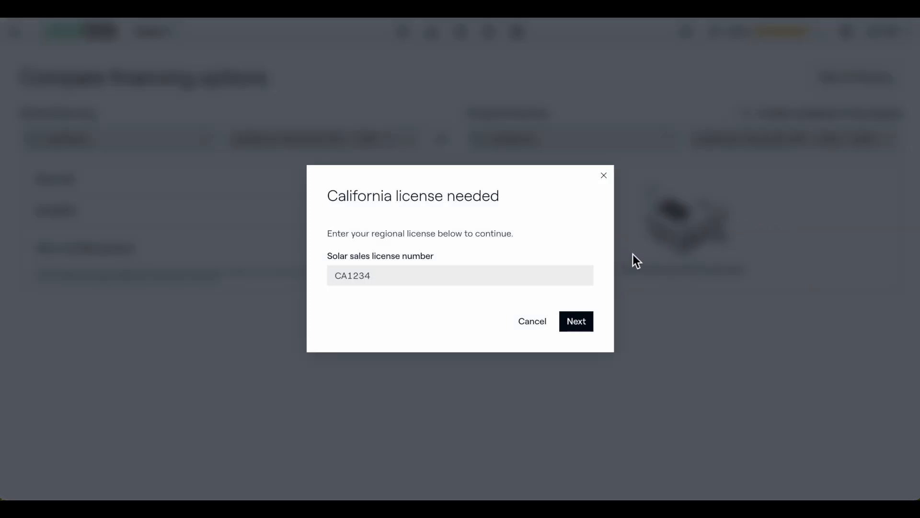
{"action": "left_click", "coordinate": [578, 324]}
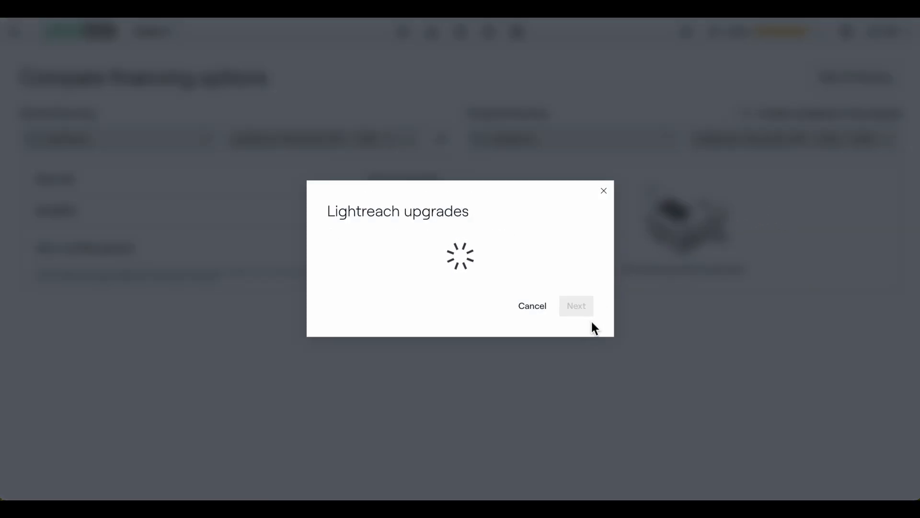
{"action": "left_click", "coordinate": [590, 396]}
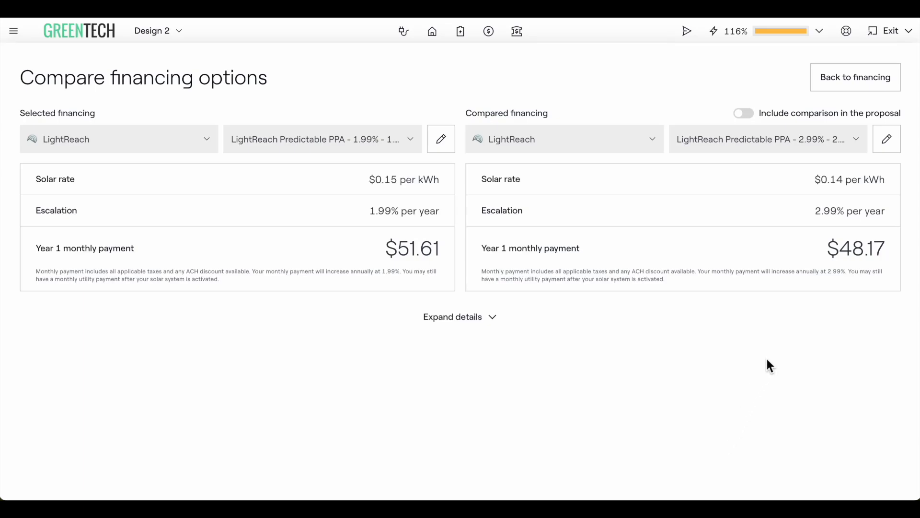
- Include the comparison in the proposal and go back to the financing page
{"action": "left_click", "coordinate": [754, 115]}
{"action": "left_click", "coordinate": [870, 80]}
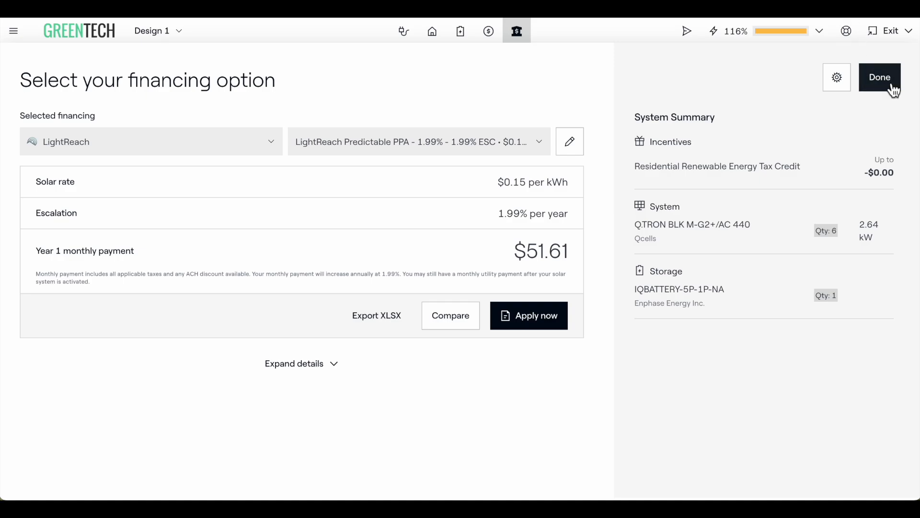
- Submit the LightReach credit check application after agreeing to the Palmetto Finance Terms and Conditions
{"action": "left_click", "coordinate": [539, 329]}
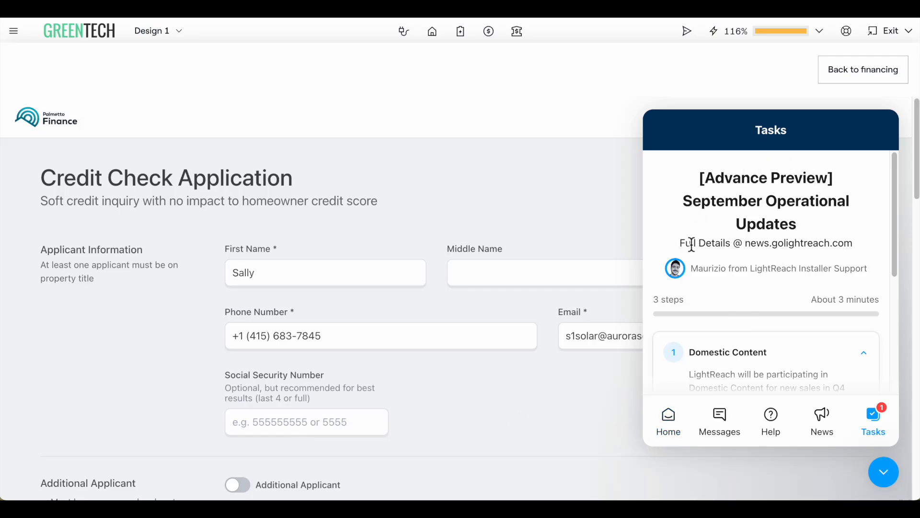
{"action": "left_click", "coordinate": [885, 475]}
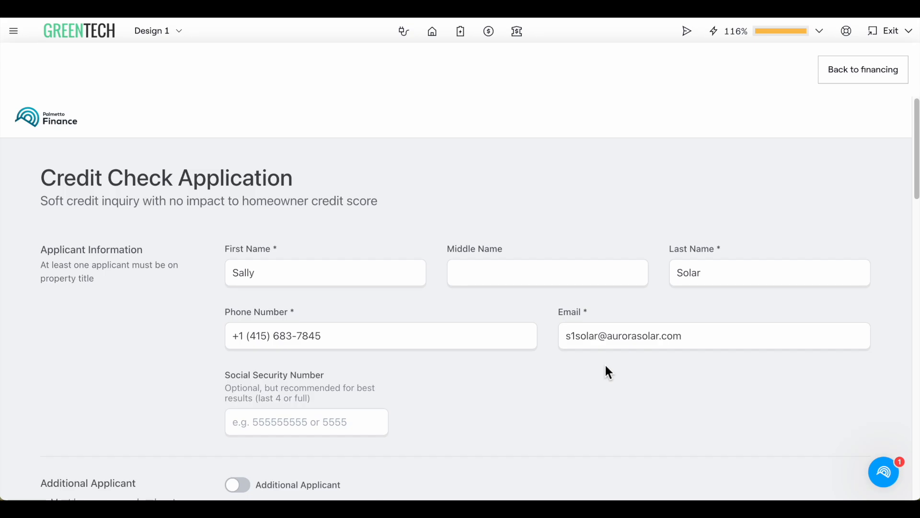
{"action": "scroll", "coordinate": [606, 368], "scroll_direction": "down", "scroll_amount": 2}
{"action": "scroll", "coordinate": [605, 365], "scroll_direction": "down", "scroll_amount": 5}
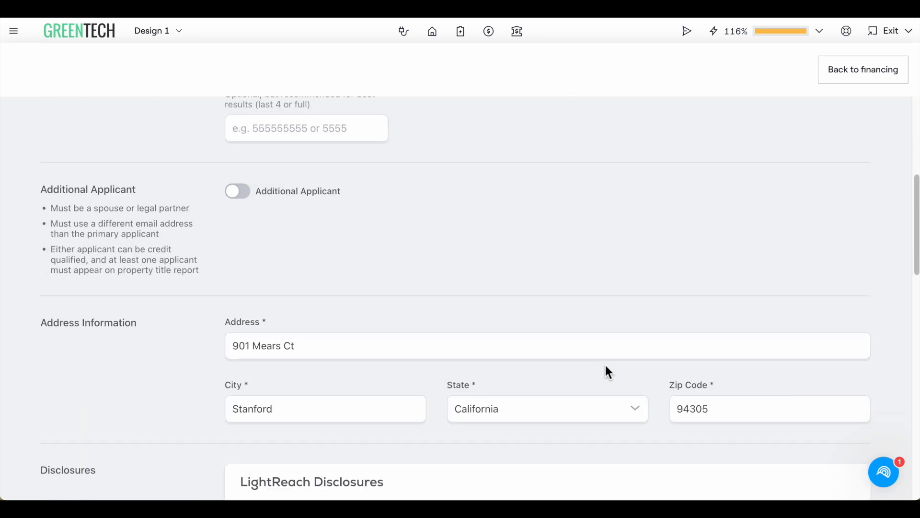
{"action": "scroll", "coordinate": [605, 365], "scroll_direction": "down", "scroll_amount": 12}
{"action": "scroll", "coordinate": [606, 366], "scroll_direction": "down", "scroll_amount": 8}
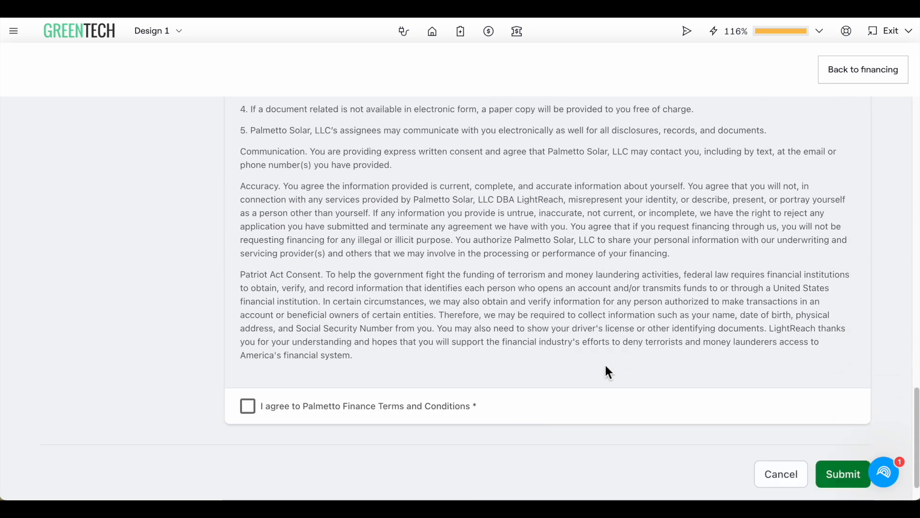
{"action": "left_click", "coordinate": [249, 368]}
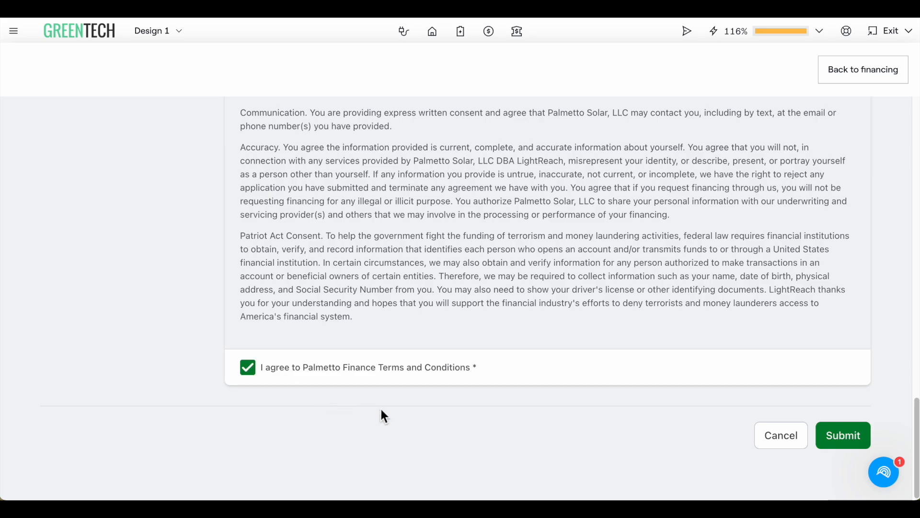
{"action": "left_click", "coordinate": [848, 439]}
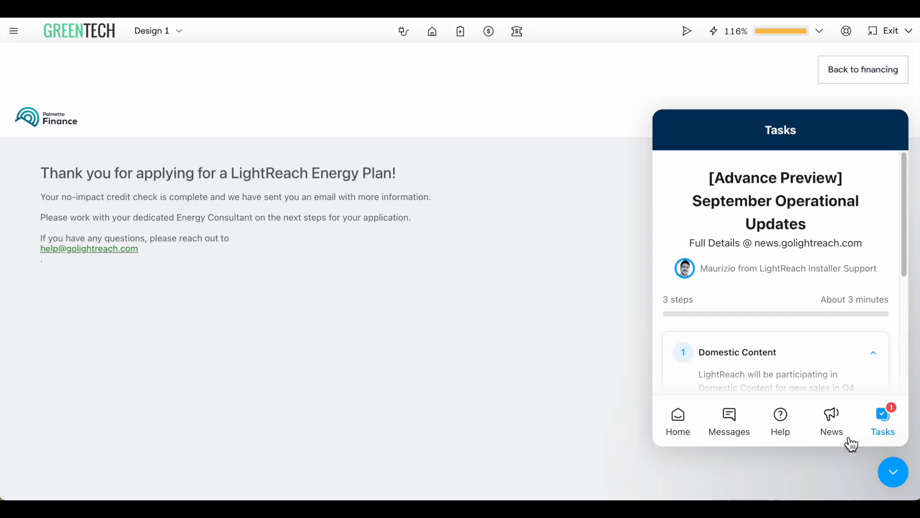
- Close the chat widget, return to financing, and finish it to open the proposal presentation
{"action": "left_click", "coordinate": [904, 474]}
{"action": "left_click", "coordinate": [899, 77]}
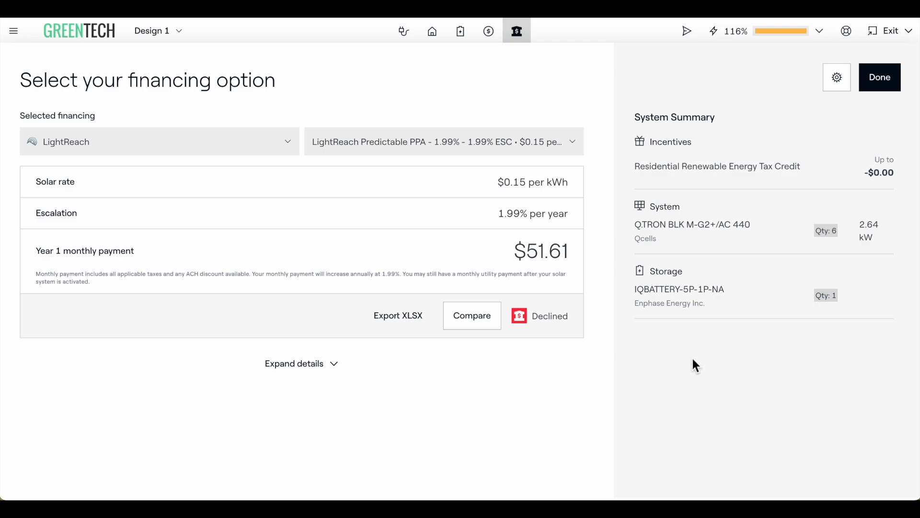
- Browse the proposal's section menu and the web proposal share options
{"action": "left_click", "coordinate": [15, 38]}
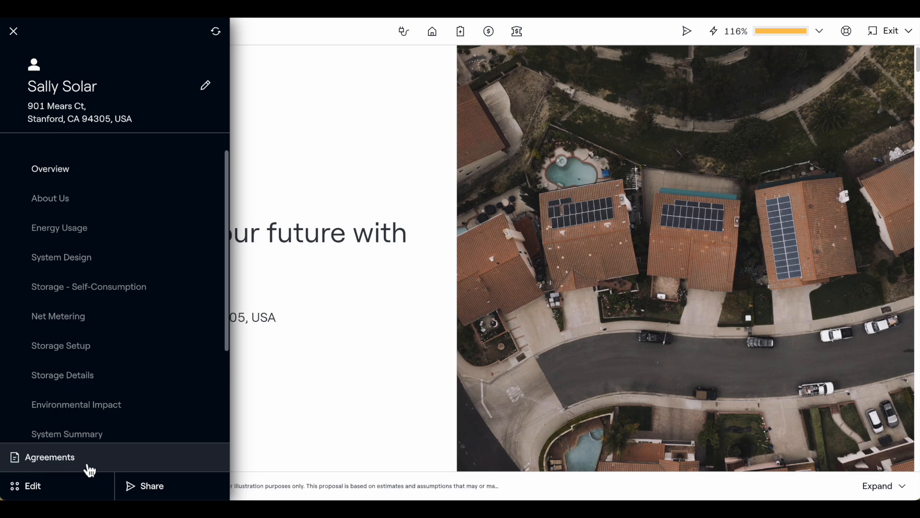
{"action": "left_click", "coordinate": [316, 417]}
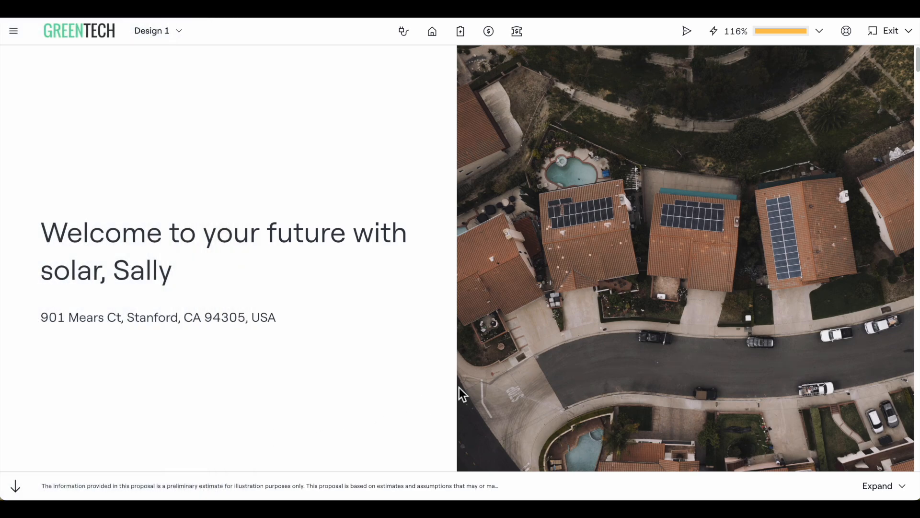
{"action": "left_click", "coordinate": [687, 31]}
{"action": "left_click", "coordinate": [710, 107]}
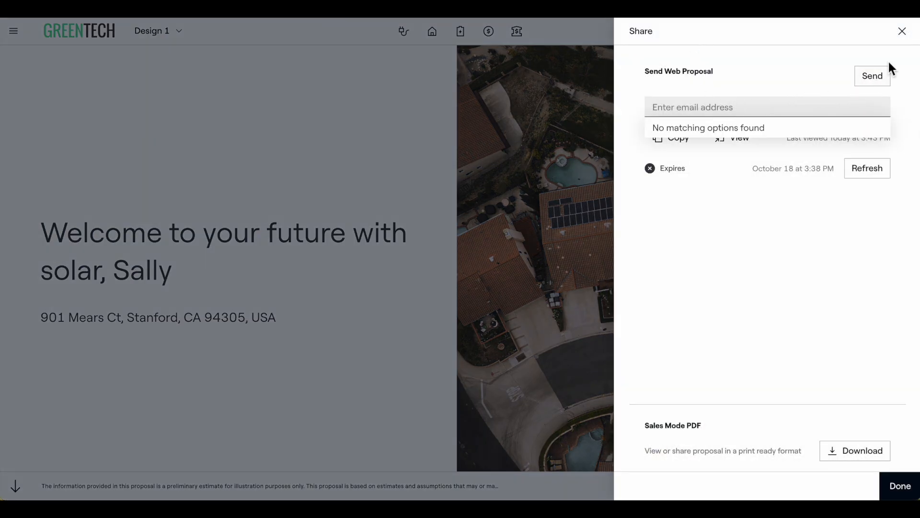
{"action": "left_click", "coordinate": [902, 31]}
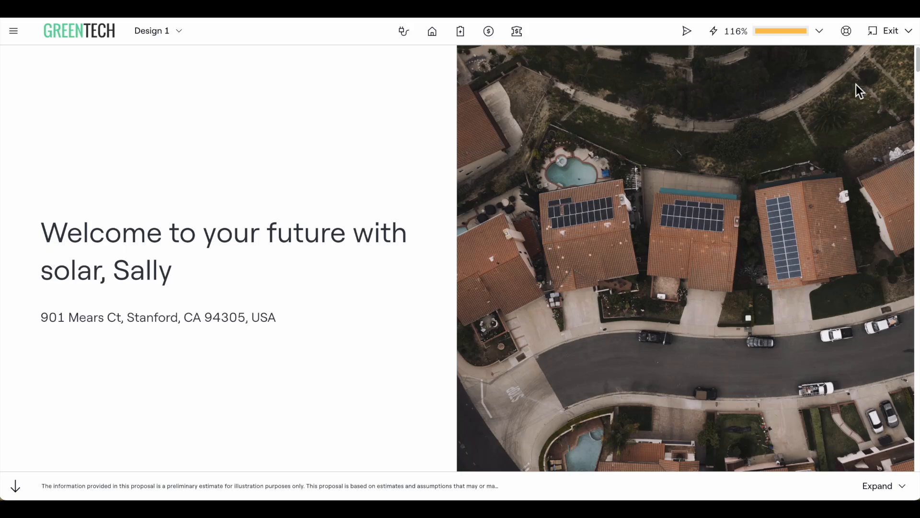
- Exit the proposal back to the project dashboard
{"action": "left_click", "coordinate": [889, 30]}
{"action": "left_click", "coordinate": [838, 90]}
{"action": "scroll", "coordinate": [707, 224], "scroll_direction": "down", "scroll_amount": 5}
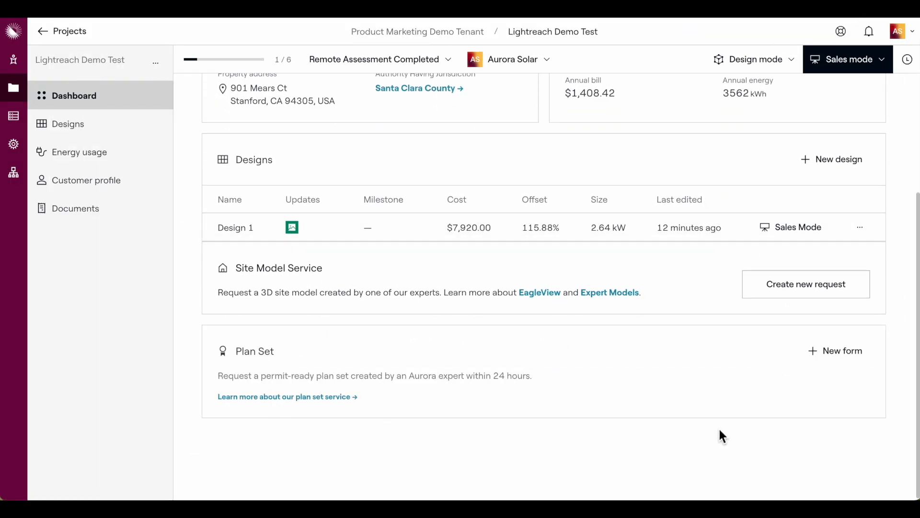